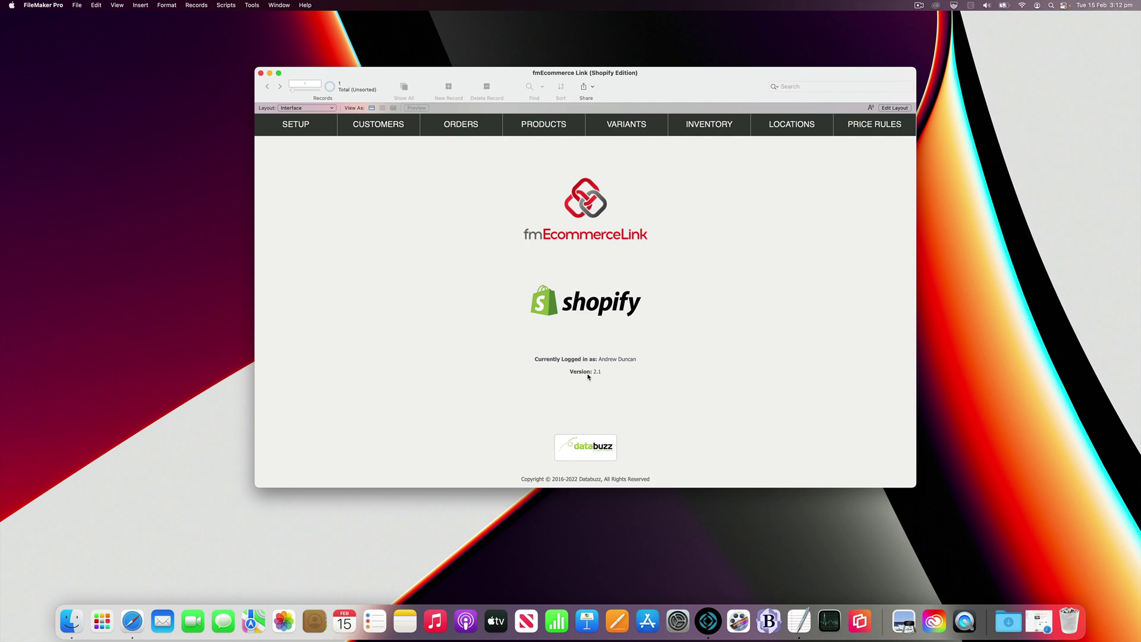
{"action": "left_click", "coordinate": [326, 128]}
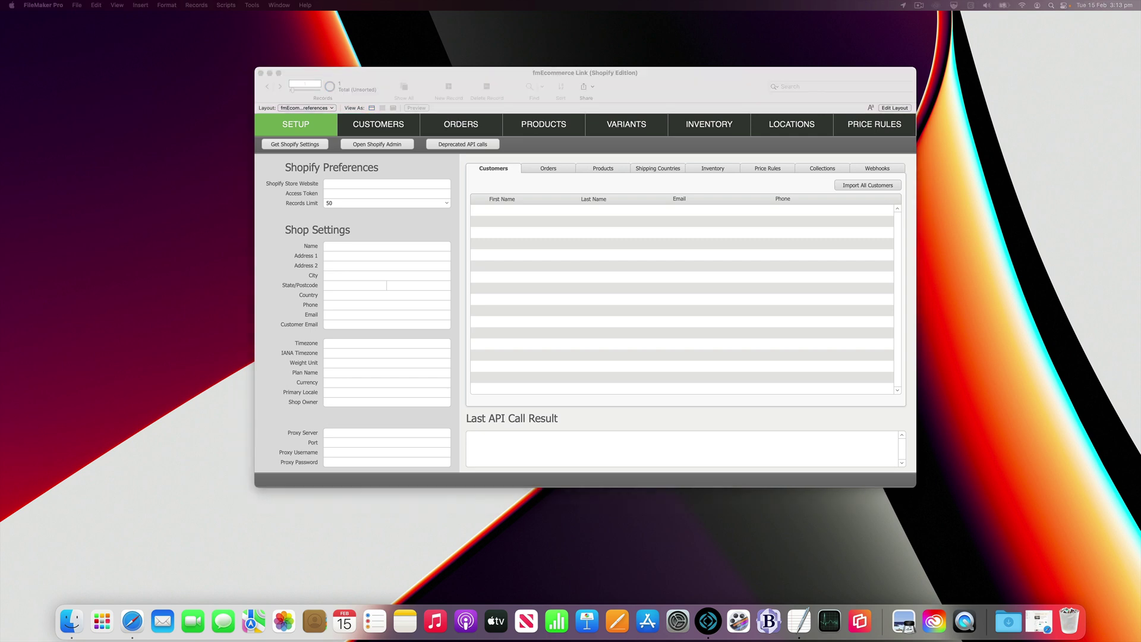
{"action": "left_click", "coordinate": [384, 182]}
{"action": "type", "text": "https://databuzz.myshopify.com"}
{"action": "left_click", "coordinate": [410, 168]}
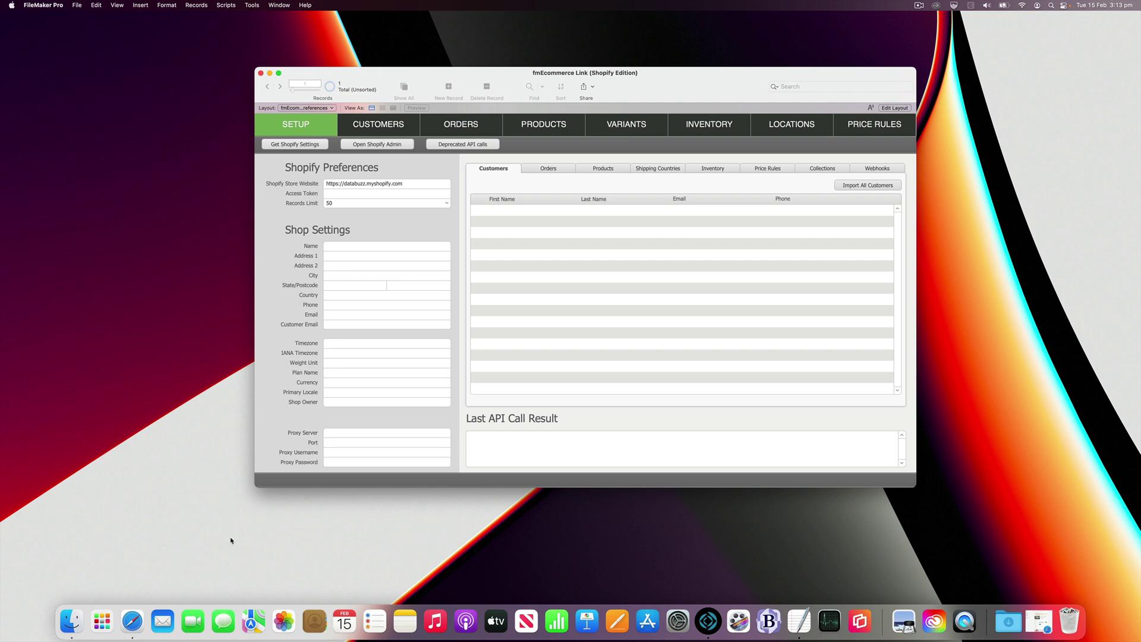
- Switch to the Shopify admin in Safari and open the store's app development page
{"action": "left_click", "coordinate": [132, 621]}
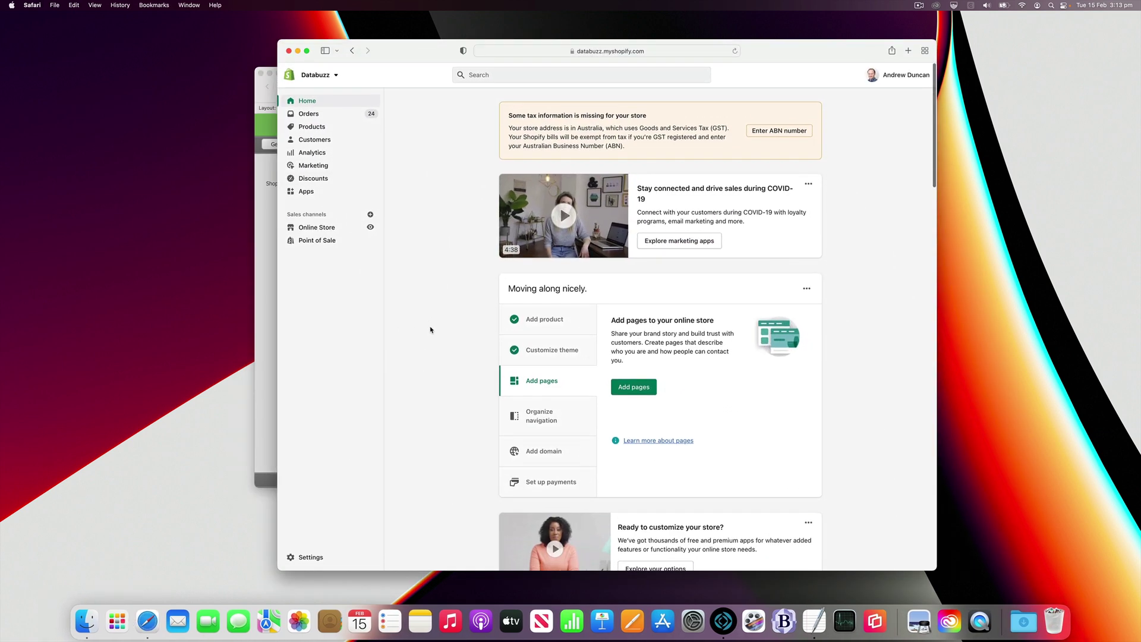
{"action": "left_click", "coordinate": [312, 196]}
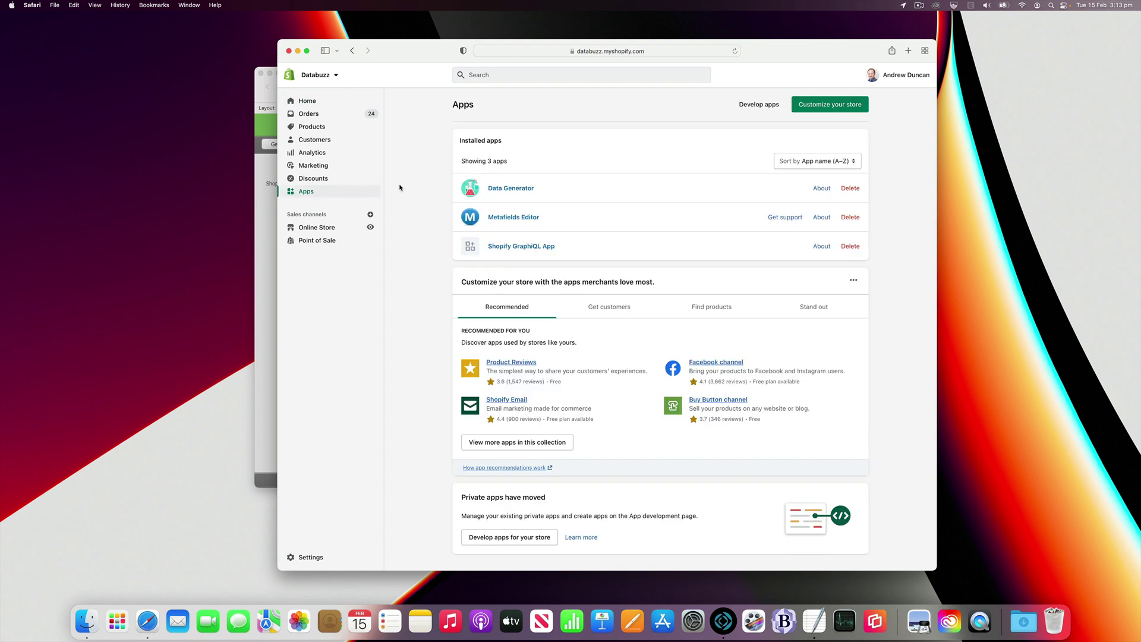
{"action": "left_click", "coordinate": [759, 104]}
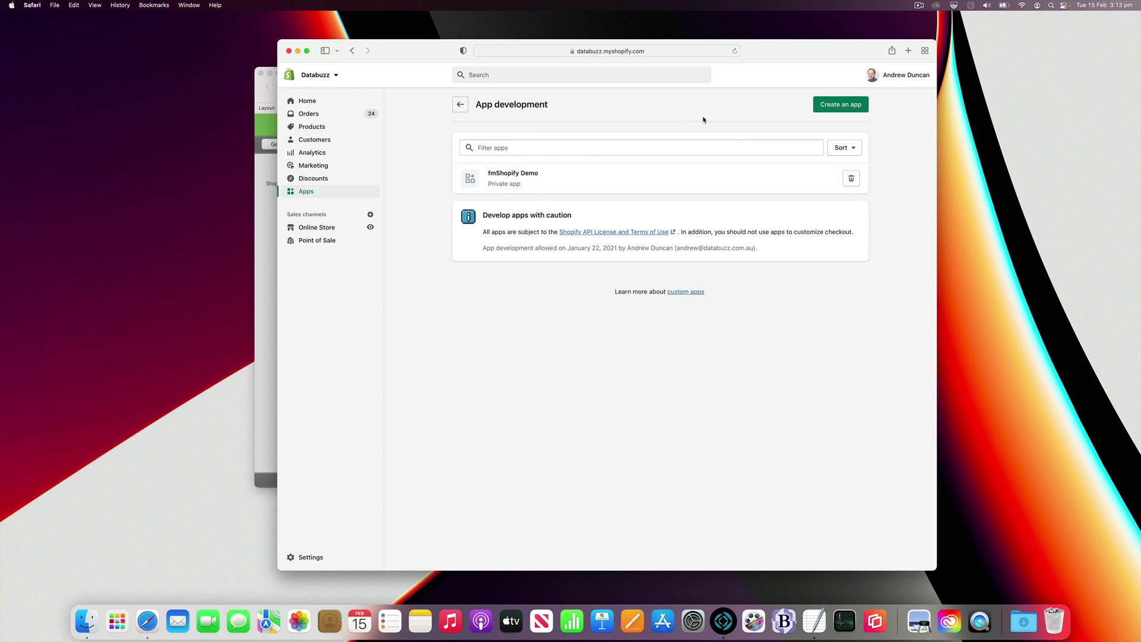
- Create a new custom app named "FileMaker Custom App Demo"
{"action": "left_click", "coordinate": [845, 105]}
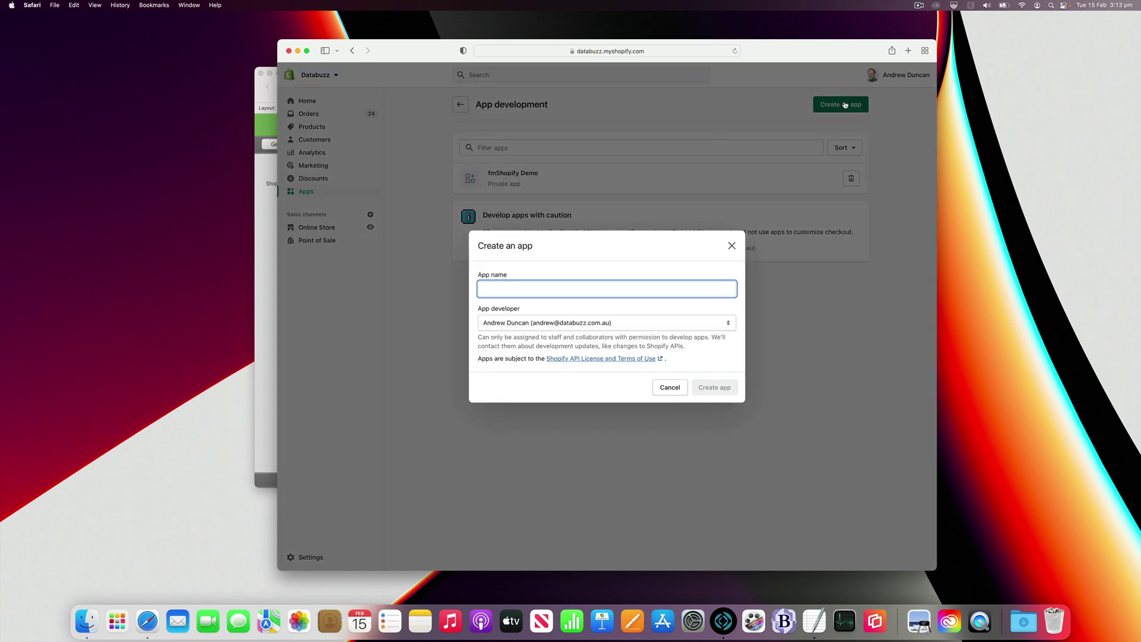
{"action": "type", "text": "FileM"}
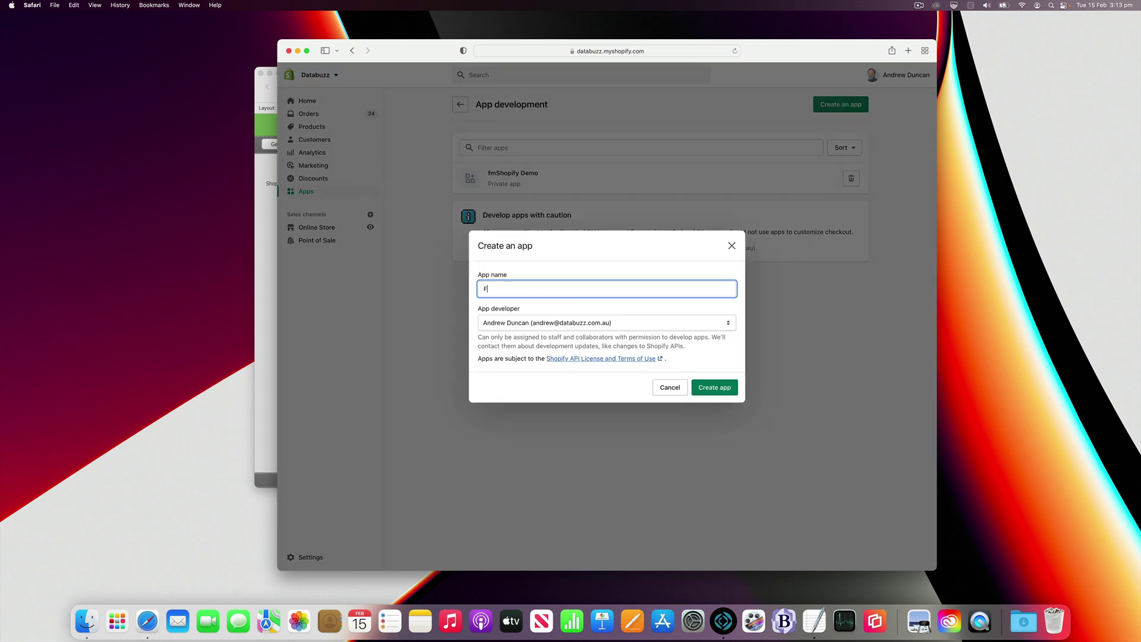
{"action": "type", "text": "aker Cuys"}
{"action": "key", "text": "BackSpace"}
{"action": "key", "text": "BackSpace"}
{"action": "type", "text": "stom App Demo"}
{"action": "key", "text": "Return"}
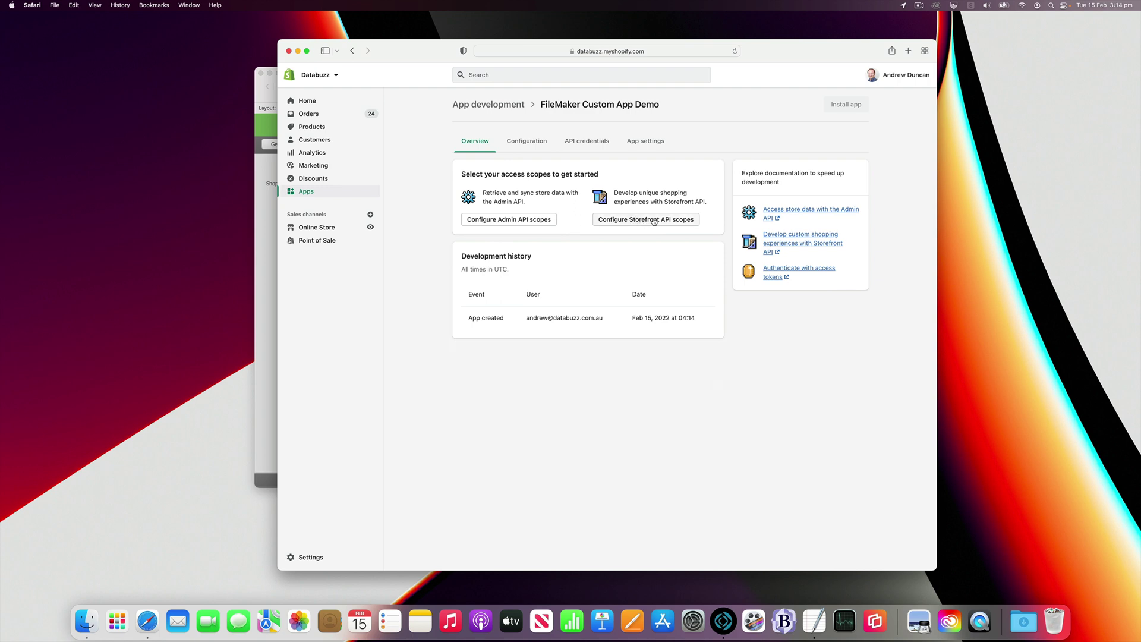
- Configure the Admin API scopes, enabling write and read access for assigned fulfillment orders, customers and discounts
{"action": "left_click", "coordinate": [504, 222]}
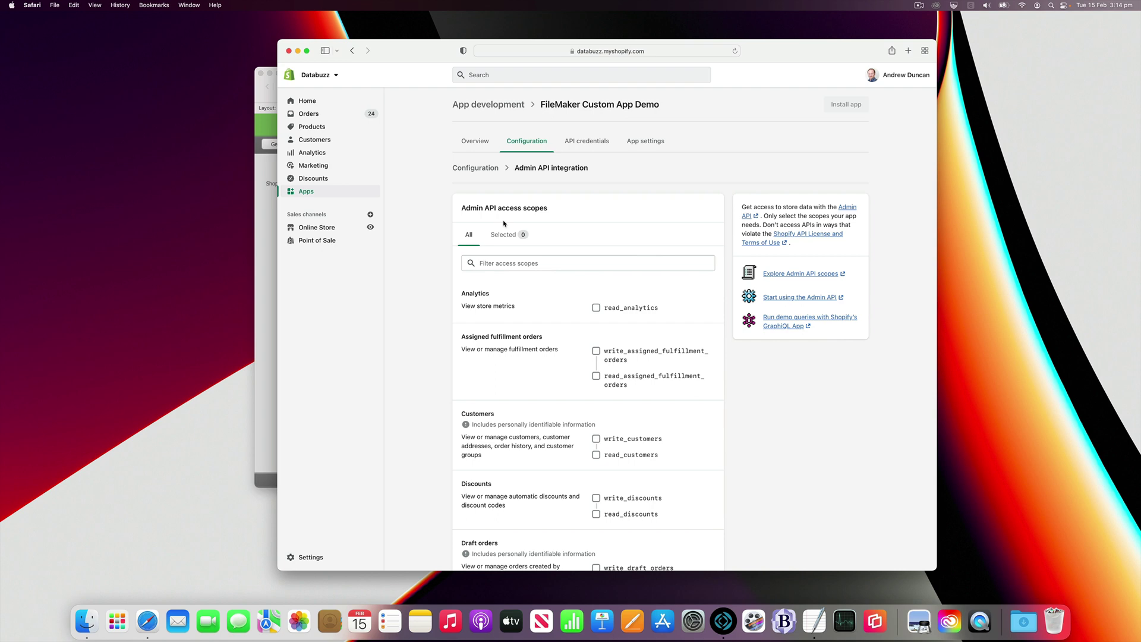
{"action": "scroll", "coordinate": [440, 254], "scroll_direction": "down", "scroll_amount": 5}
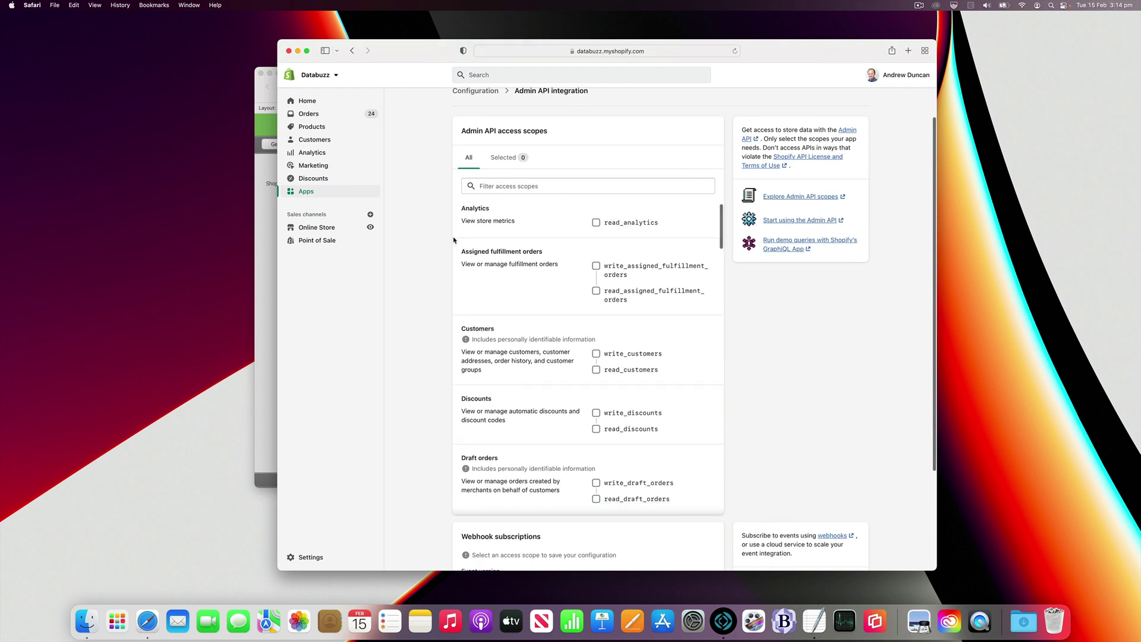
{"action": "scroll", "coordinate": [453, 237], "scroll_direction": "up", "scroll_amount": 2}
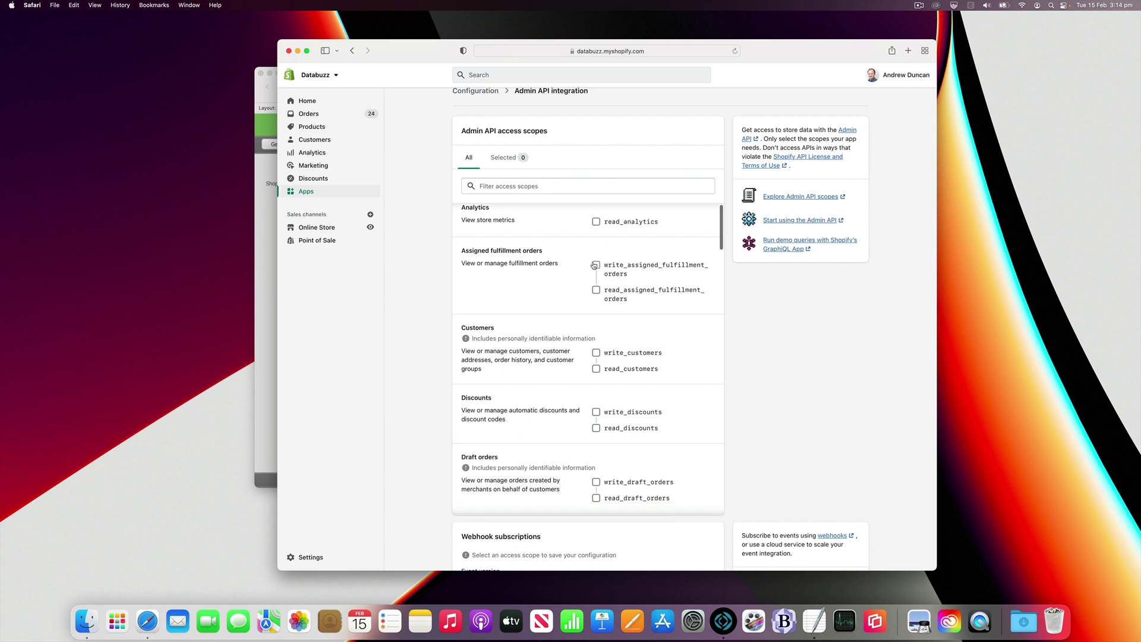
{"action": "left_click", "coordinate": [596, 264]}
{"action": "scroll", "coordinate": [576, 283], "scroll_direction": "down", "scroll_amount": 2}
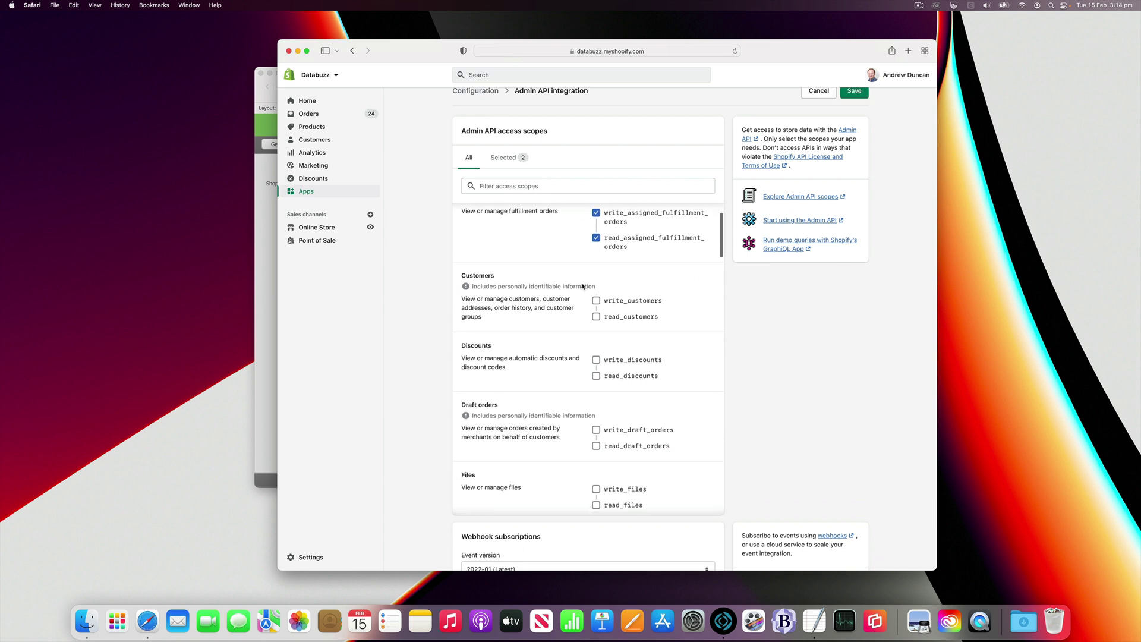
{"action": "scroll", "coordinate": [585, 288], "scroll_direction": "down", "scroll_amount": 2}
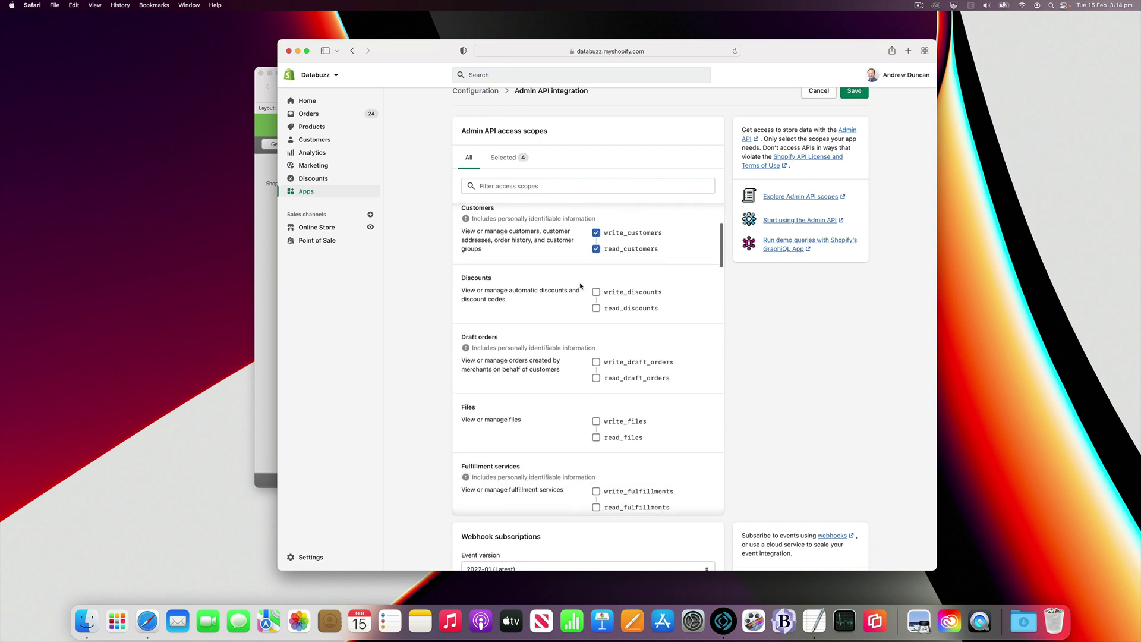
{"action": "left_click", "coordinate": [596, 293]}
- Enable the write and read scopes for fulfillment services, gift cards and inventory
{"action": "scroll", "coordinate": [577, 290], "scroll_direction": "down", "scroll_amount": 7}
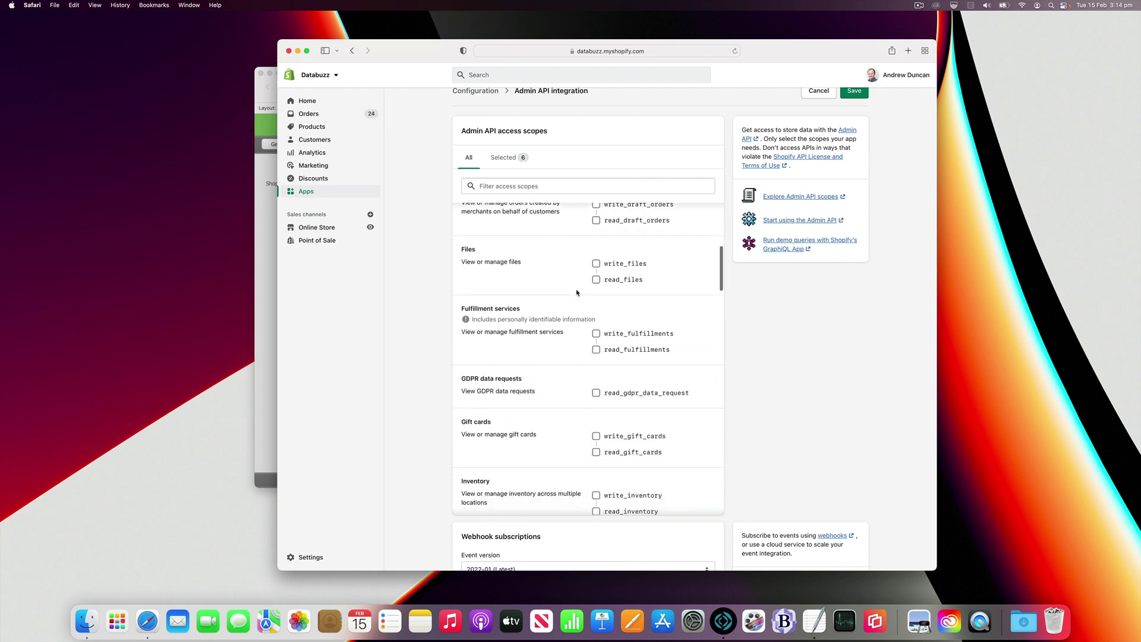
{"action": "scroll", "coordinate": [597, 303], "scroll_direction": "down", "scroll_amount": 2}
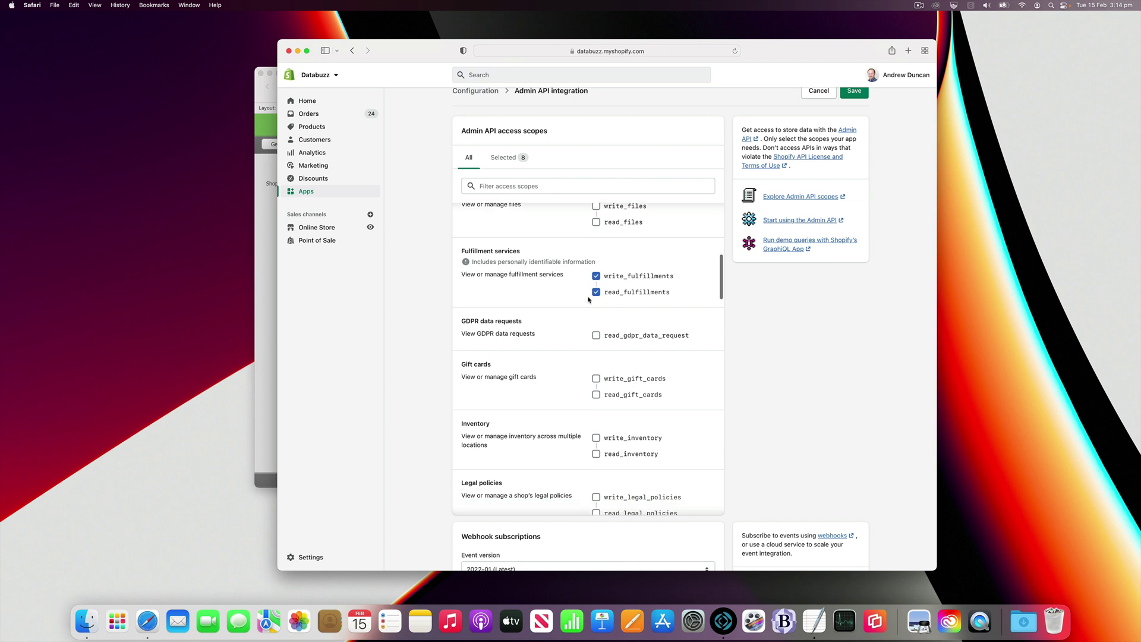
{"action": "left_click", "coordinate": [596, 324]}
{"action": "scroll", "coordinate": [597, 321], "scroll_direction": "down", "scroll_amount": 3}
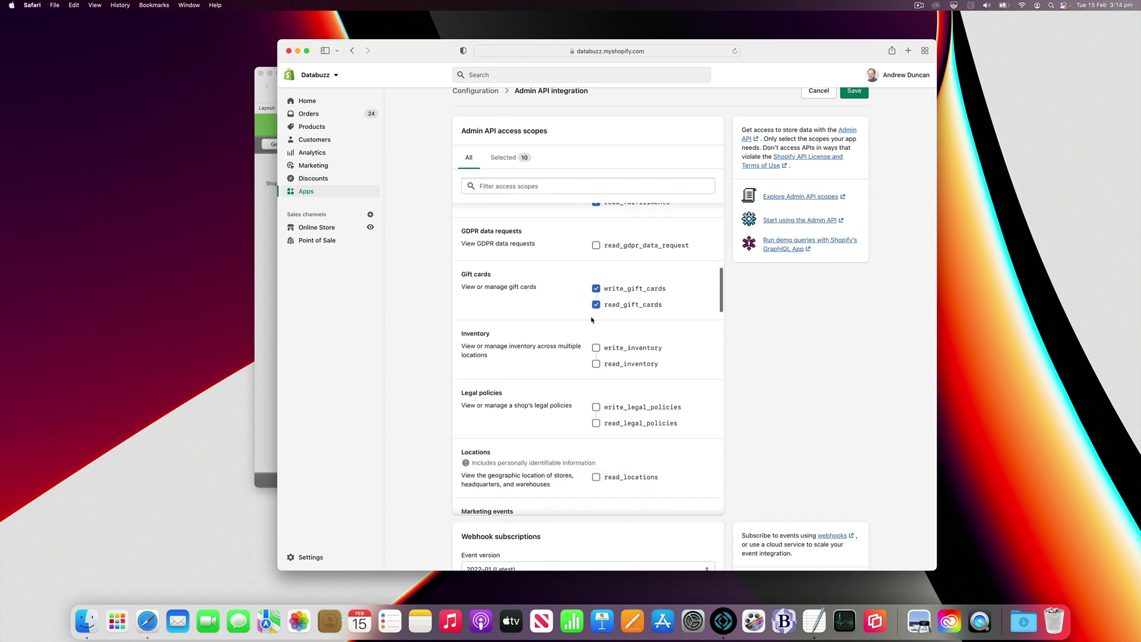
{"action": "left_click", "coordinate": [596, 298]}
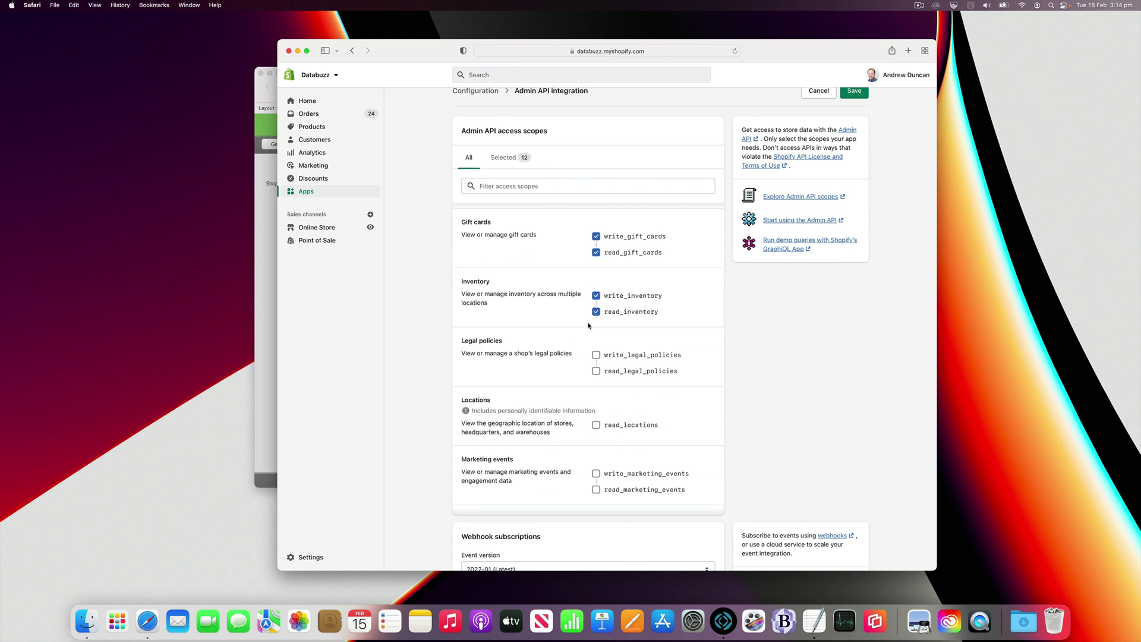
- Enable the read_locations scope and the write and read scopes for orders and price rules
{"action": "scroll", "coordinate": [596, 297], "scroll_direction": "down", "scroll_amount": 3}
{"action": "left_click", "coordinate": [596, 343]}
{"action": "scroll", "coordinate": [592, 331], "scroll_direction": "down", "scroll_amount": 10}
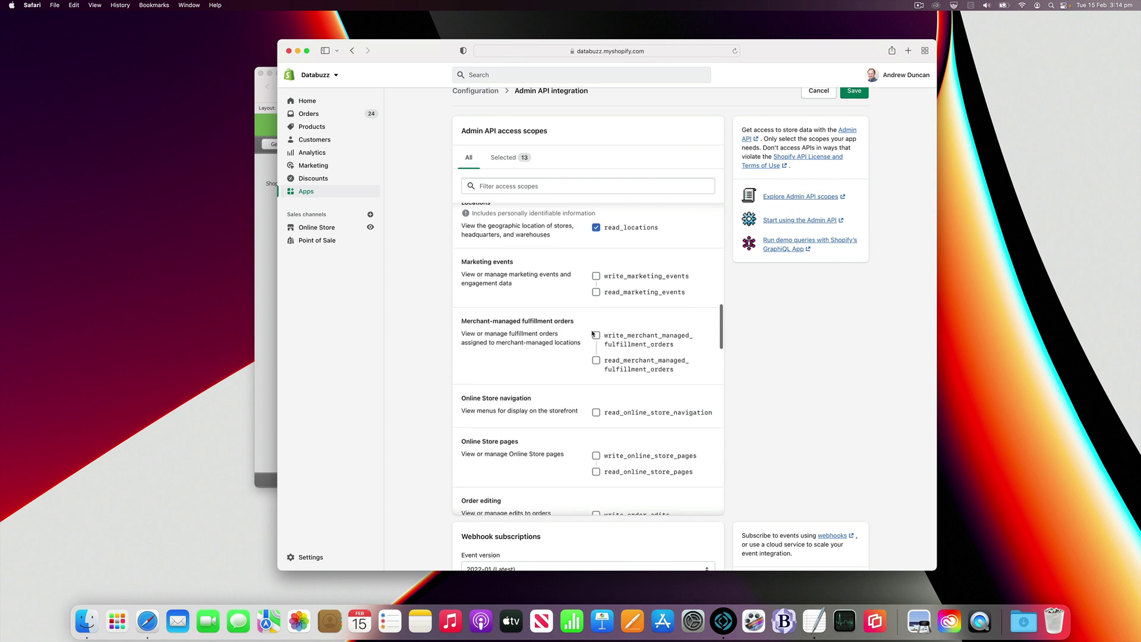
{"action": "scroll", "coordinate": [591, 331], "scroll_direction": "down", "scroll_amount": 3}
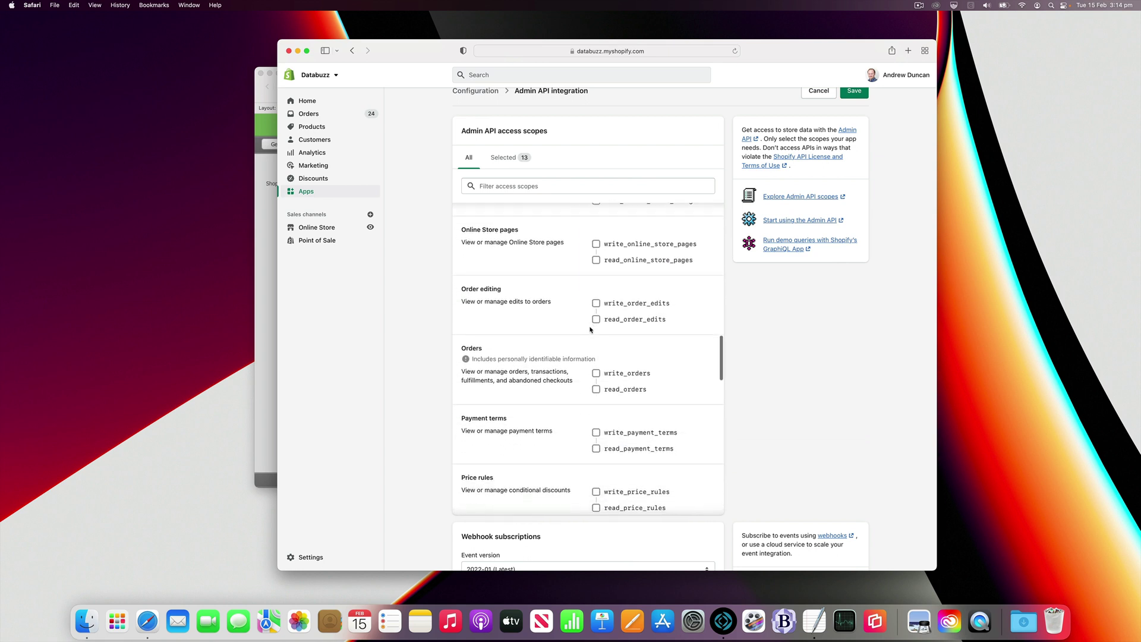
{"action": "left_click", "coordinate": [596, 309]}
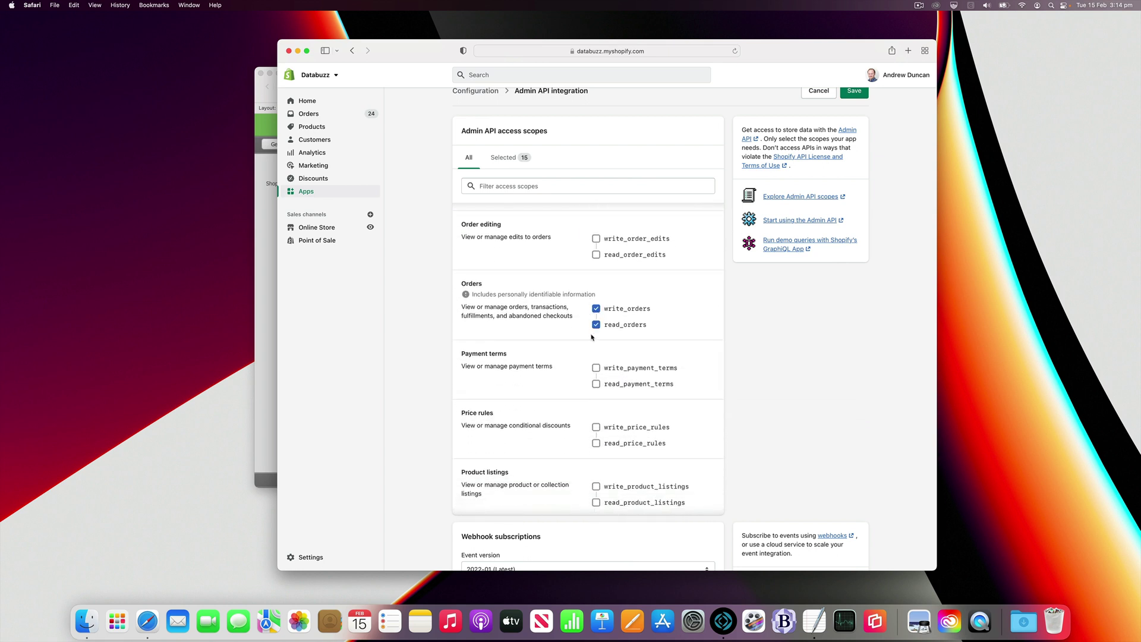
{"action": "scroll", "coordinate": [597, 315], "scroll_direction": "down", "scroll_amount": 4}
{"action": "left_click", "coordinate": [596, 313]}
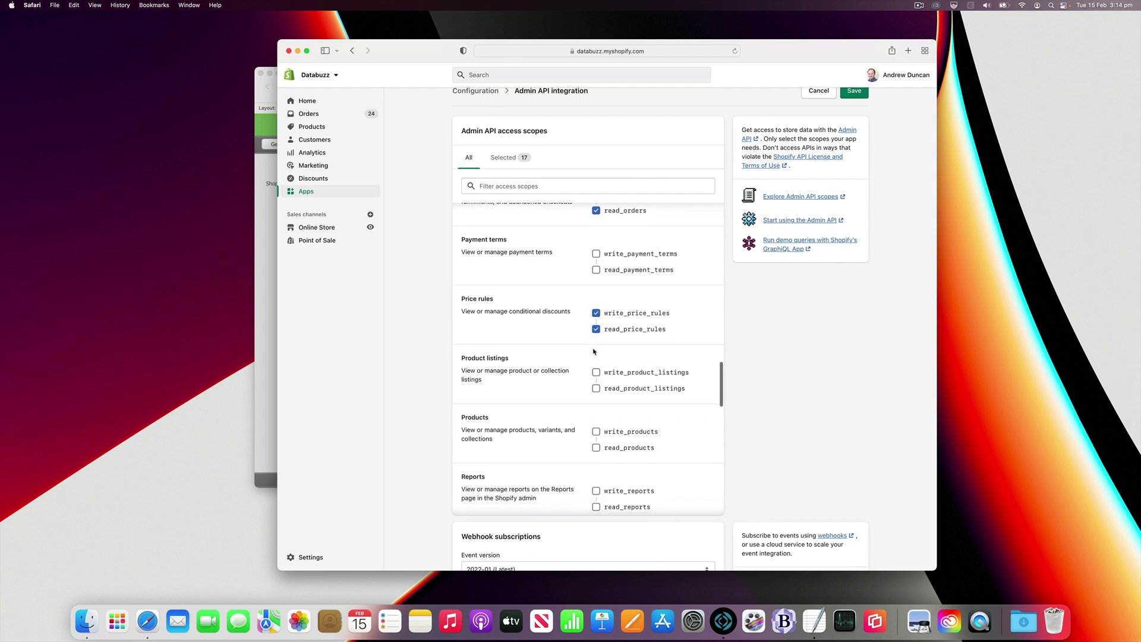
- Enable the write and read scopes for product listings and products, and save the Admin API configuration
{"action": "left_click", "coordinate": [596, 373]}
{"action": "left_click", "coordinate": [596, 431]}
{"action": "scroll", "coordinate": [589, 419], "scroll_direction": "down", "scroll_amount": 8}
{"action": "scroll", "coordinate": [585, 406], "scroll_direction": "down", "scroll_amount": 2}
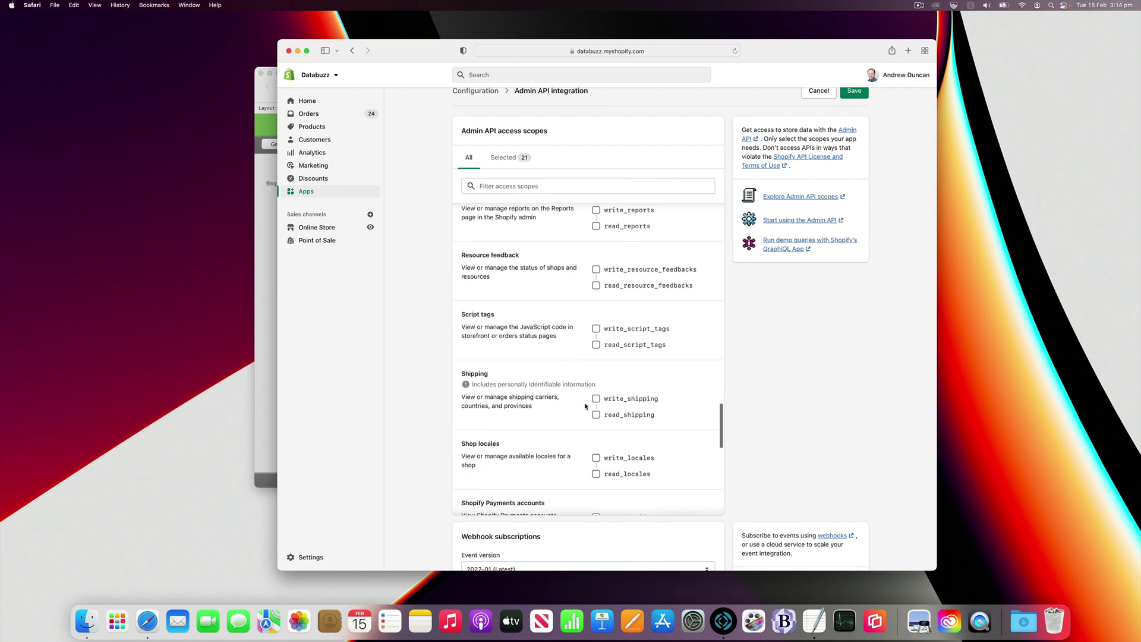
{"action": "scroll", "coordinate": [586, 406], "scroll_direction": "down", "scroll_amount": 2}
{"action": "scroll", "coordinate": [732, 415], "scroll_direction": "down", "scroll_amount": 5}
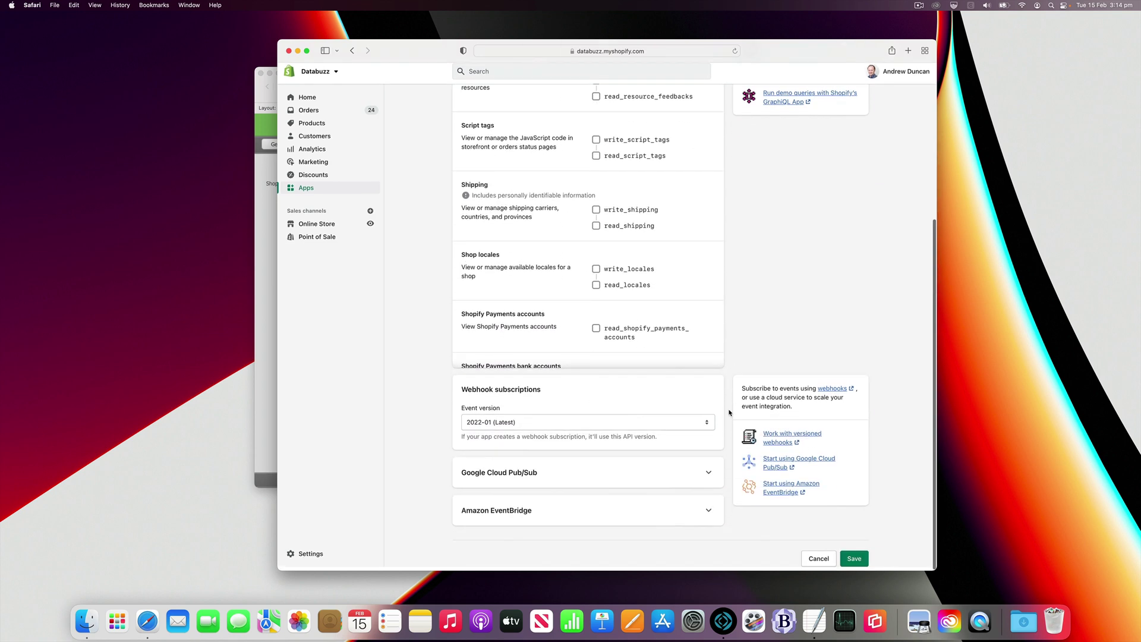
{"action": "left_click", "coordinate": [854, 563]}
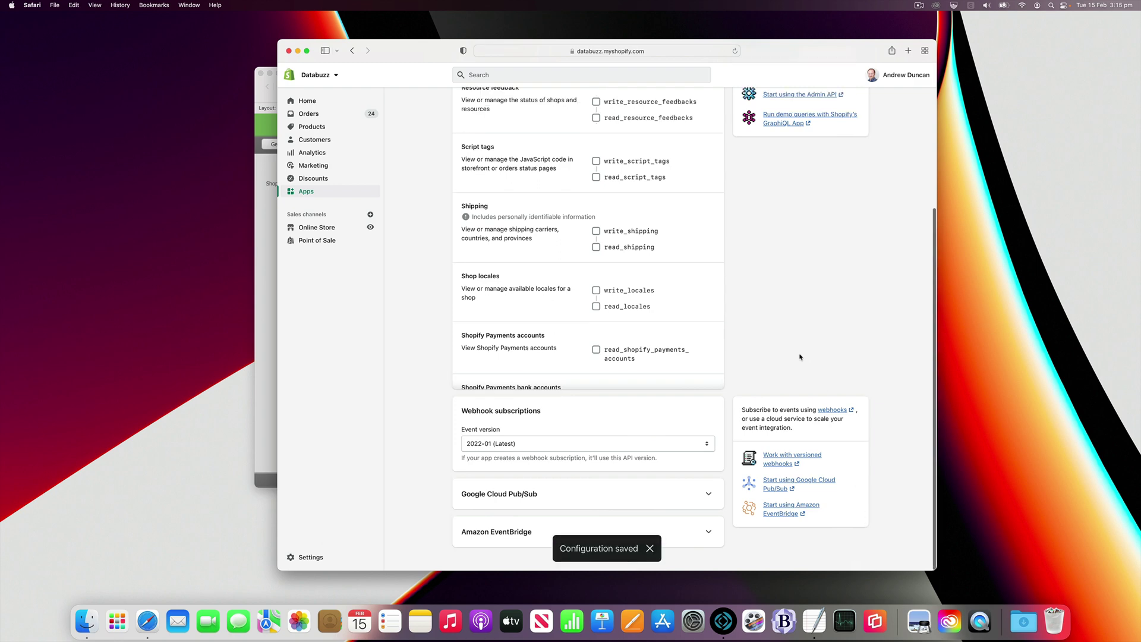
- Install the custom app on the store from its API credentials page
{"action": "scroll", "coordinate": [800, 357], "scroll_direction": "up", "scroll_amount": 5}
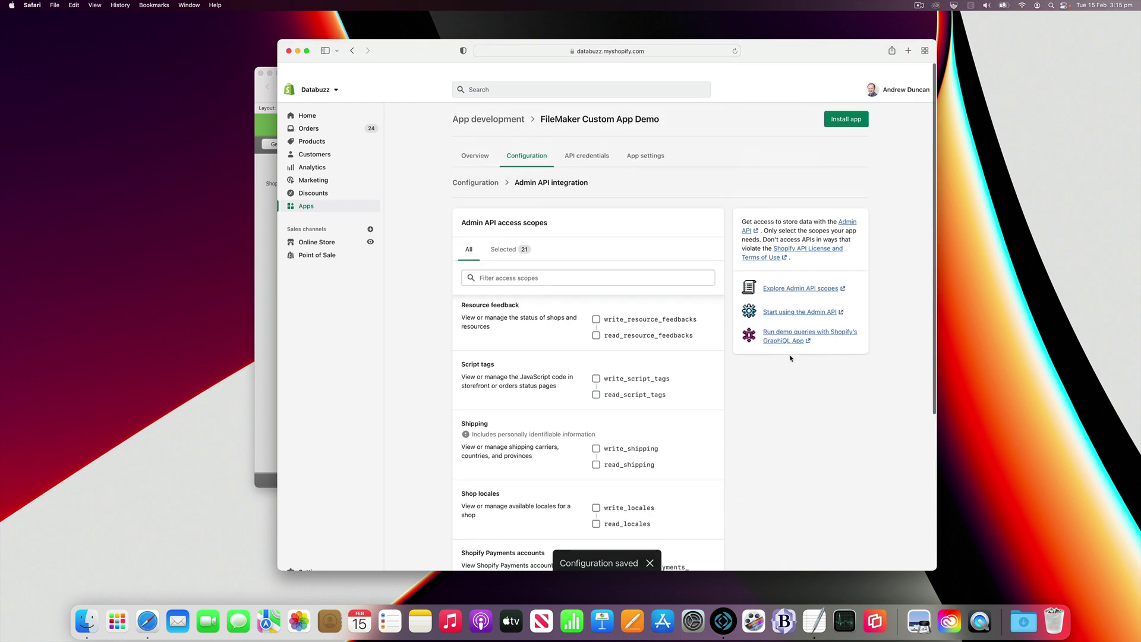
{"action": "left_click", "coordinate": [593, 147]}
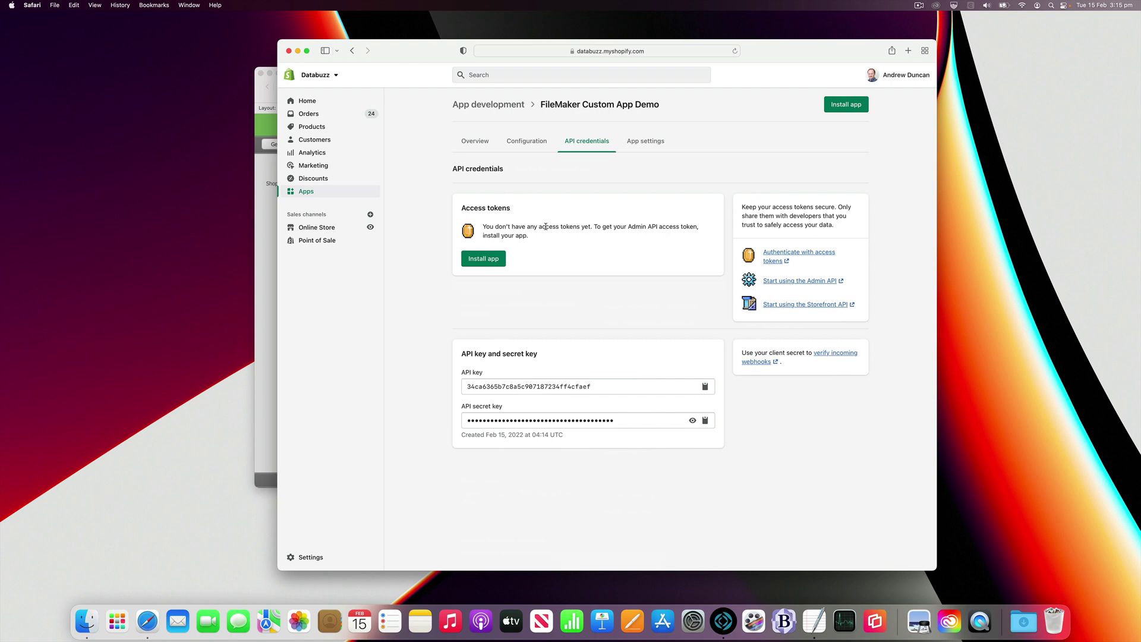
{"action": "left_click", "coordinate": [487, 261]}
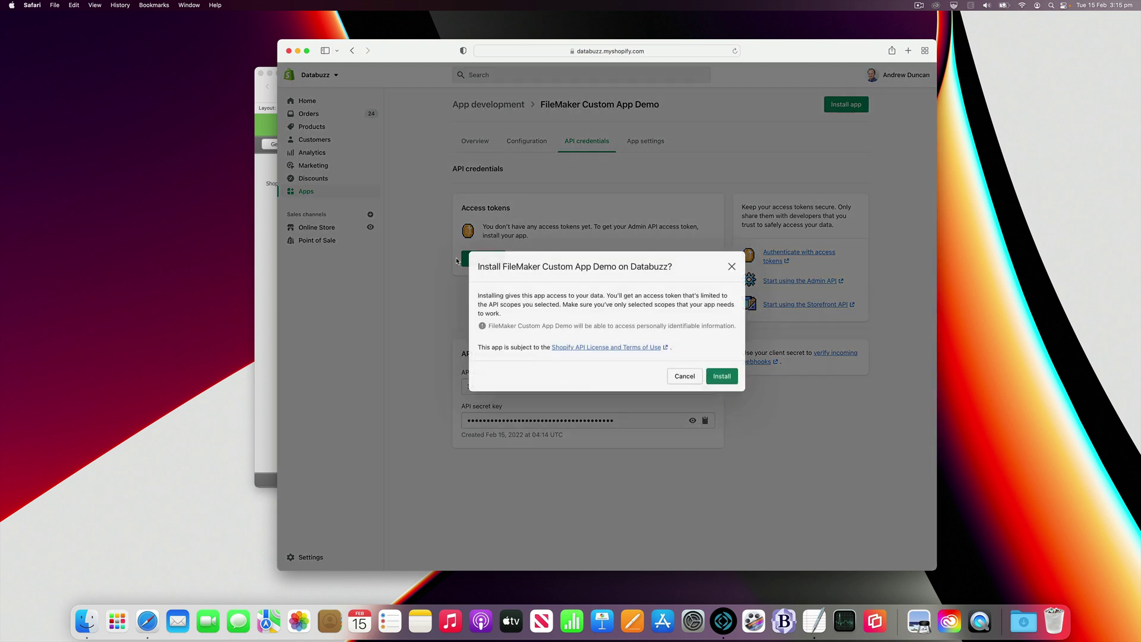
{"action": "left_click", "coordinate": [722, 373]}
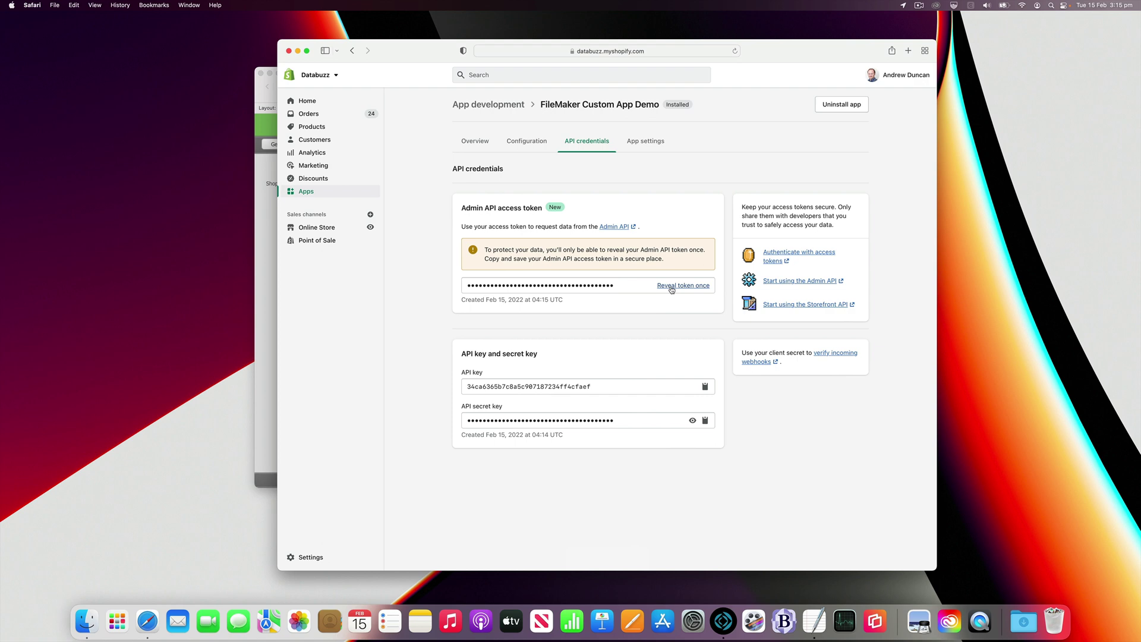
- Reveal and copy the Admin API access token, and paste it into the Access Token field of the FileMaker Shopify preferences
{"action": "left_click", "coordinate": [671, 287]}
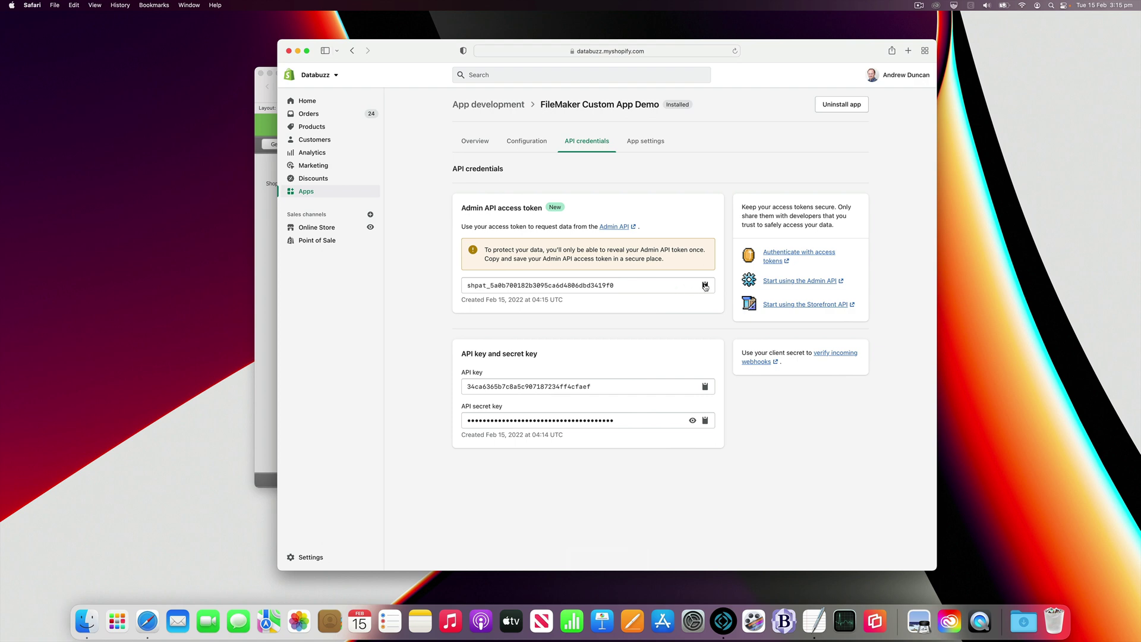
{"action": "left_click", "coordinate": [705, 285]}
{"action": "left_click", "coordinate": [273, 243]}
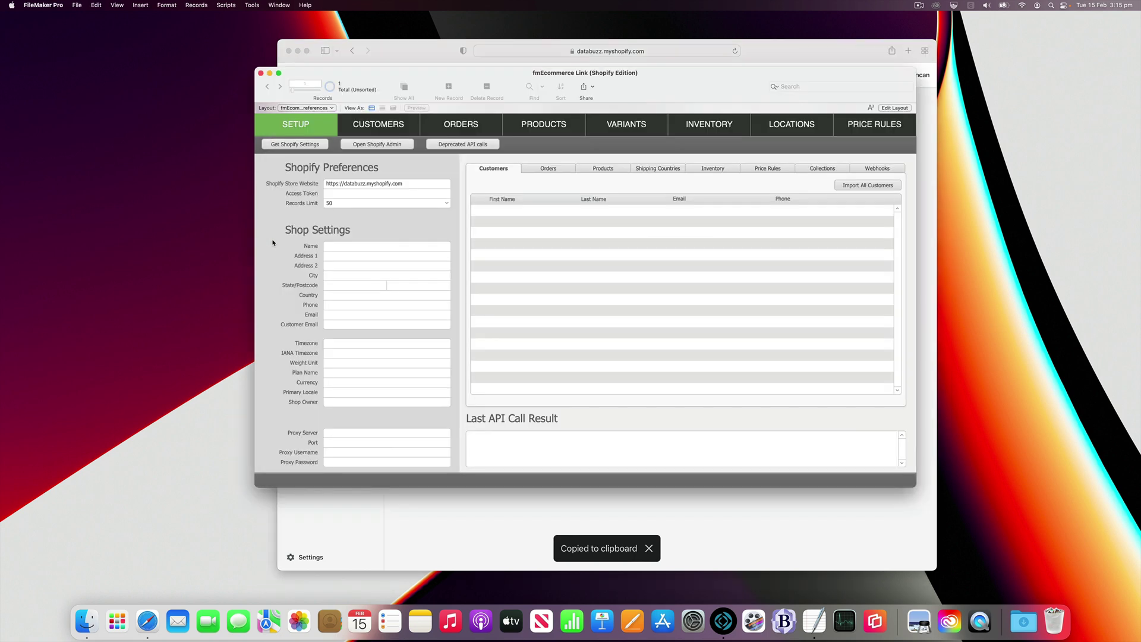
{"action": "left_click", "coordinate": [345, 193]}
{"action": "key", "text": "super+v"}
{"action": "left_click", "coordinate": [281, 206]}
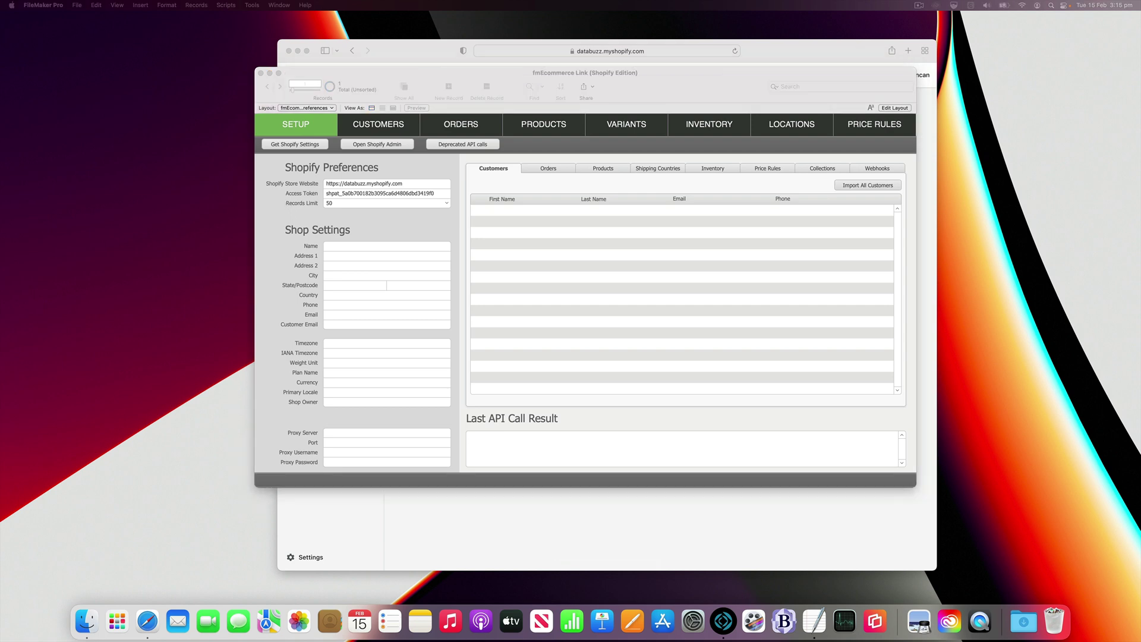
{"action": "left_click", "coordinate": [407, 225]}
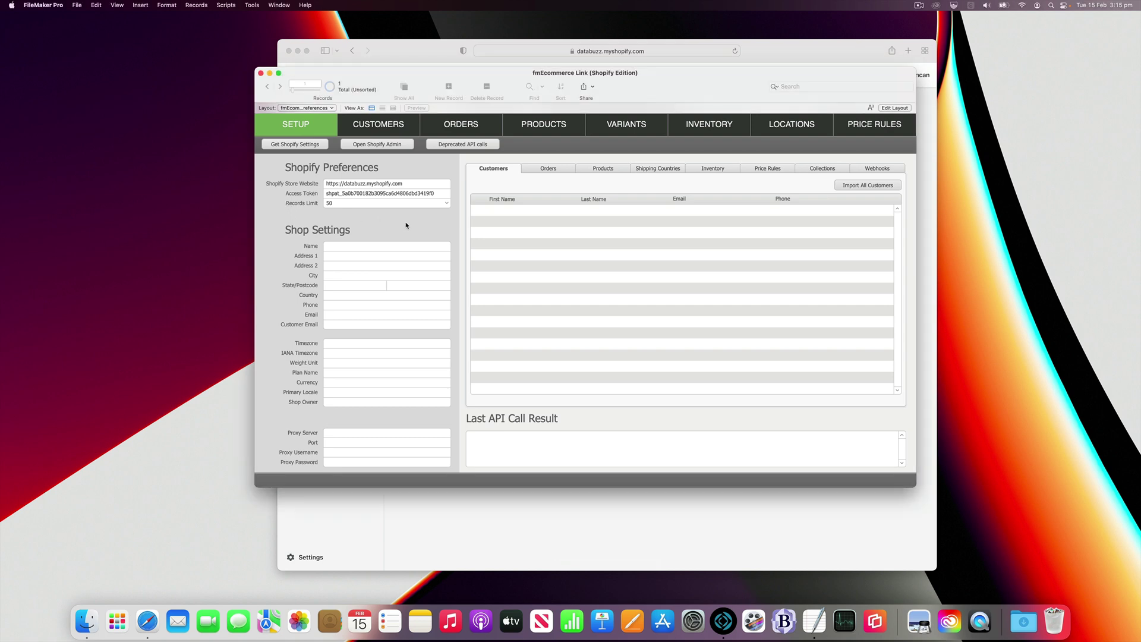
- Return to the app's API credentials page in Safari and minimise the browser window
{"action": "left_click", "coordinate": [628, 501]}
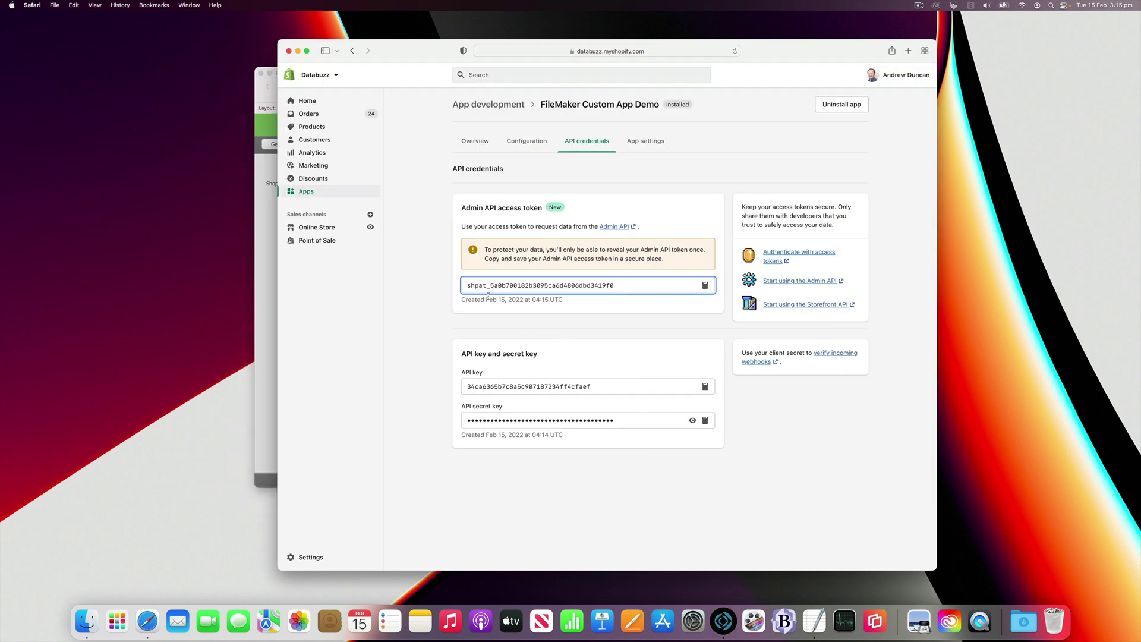
{"action": "left_click", "coordinate": [448, 278]}
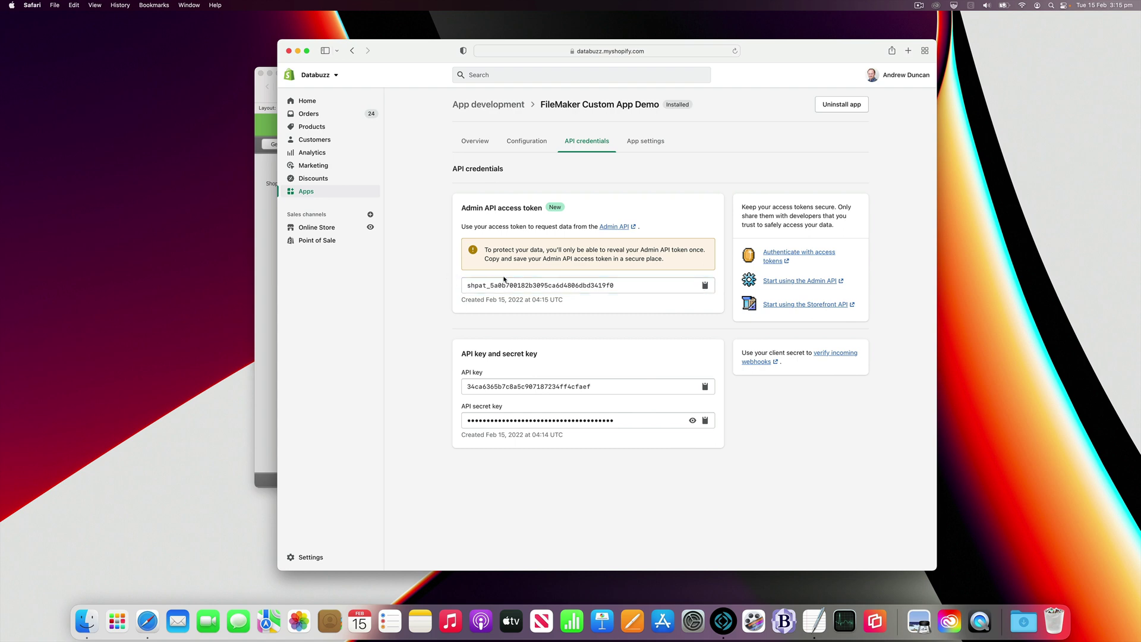
{"action": "left_click", "coordinate": [297, 52]}
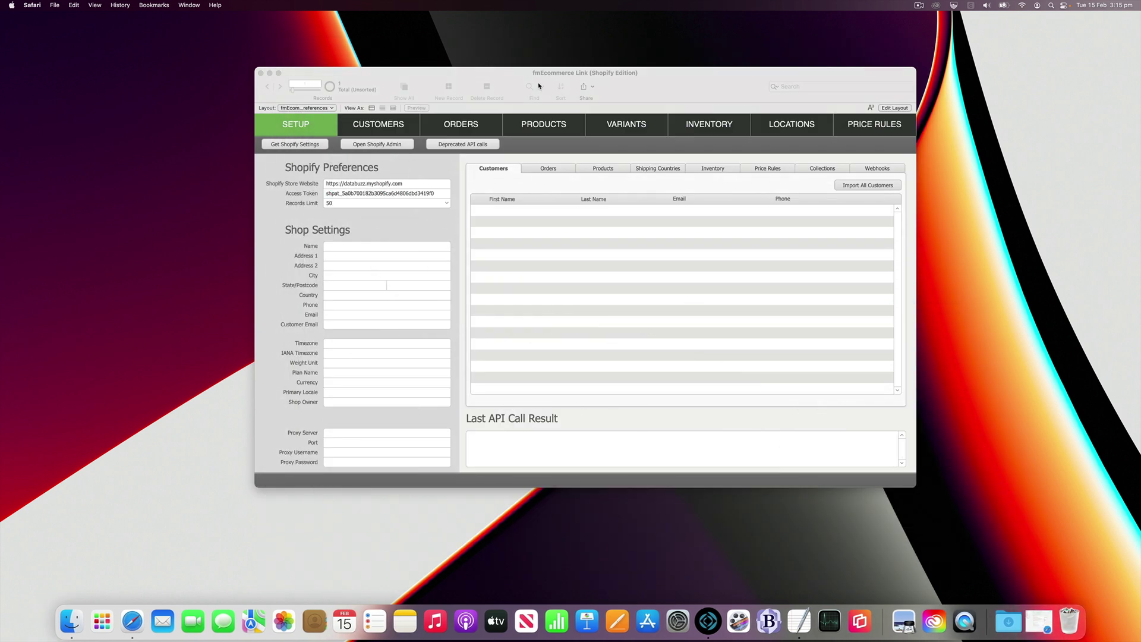
- Switch to the fmEcommerce Link file in FileMaker Pro and retrieve the store's shop settings from Shopify
{"action": "left_click", "coordinate": [526, 75]}
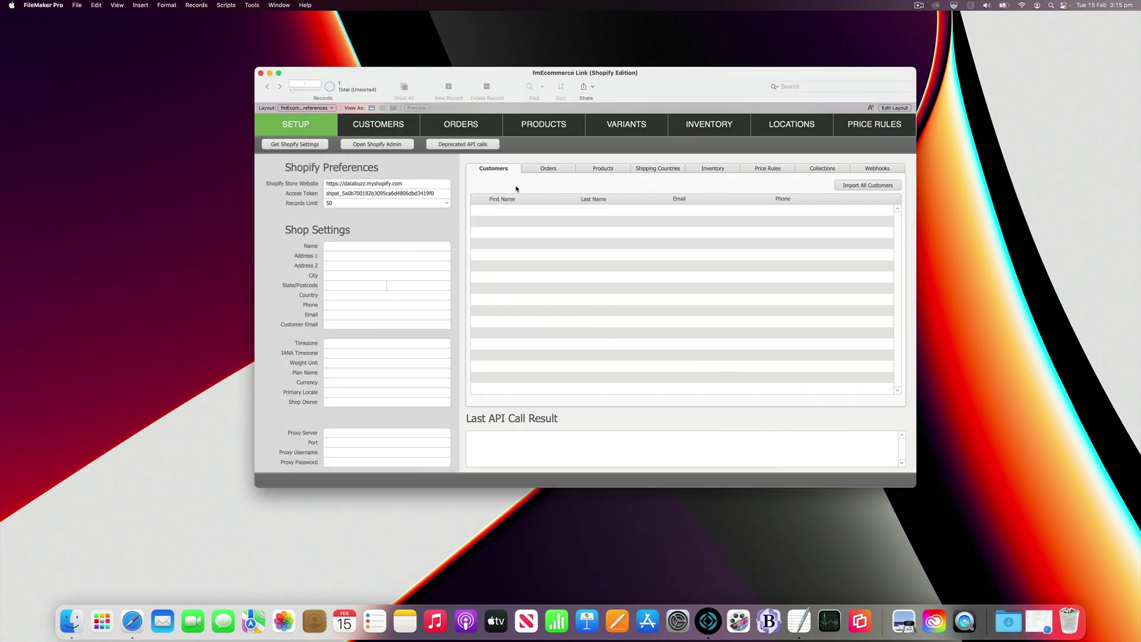
{"action": "left_click", "coordinate": [291, 147]}
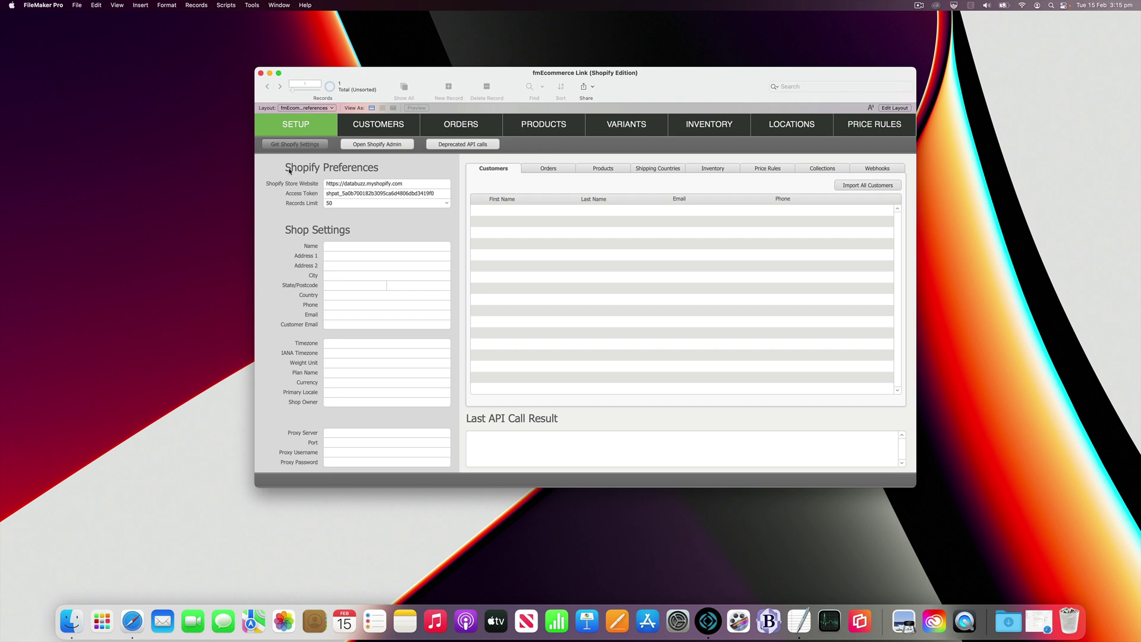
{"action": "key", "text": "Return"}
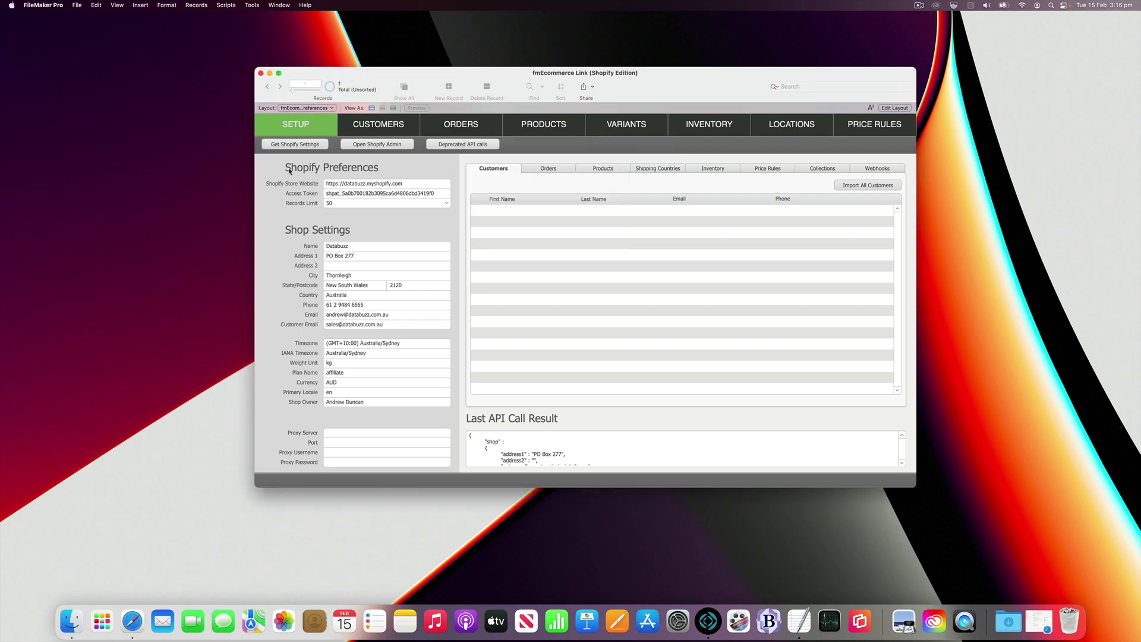
- Import all of the store's inventory locations from Shopify into the FileMaker file
{"action": "left_click", "coordinate": [714, 169]}
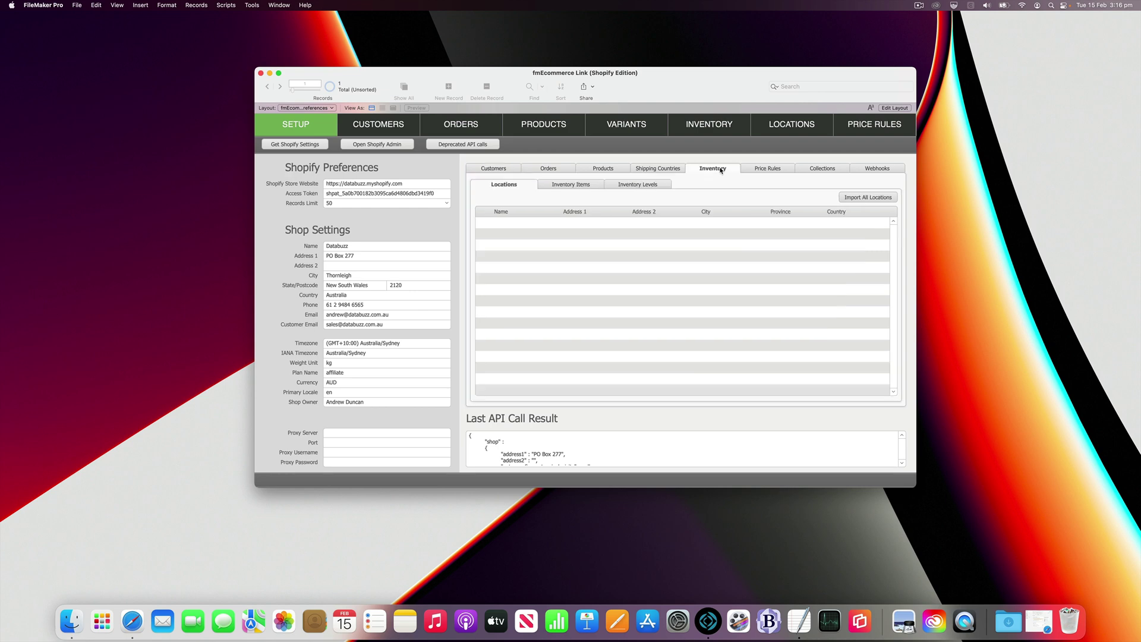
{"action": "left_click", "coordinate": [853, 198]}
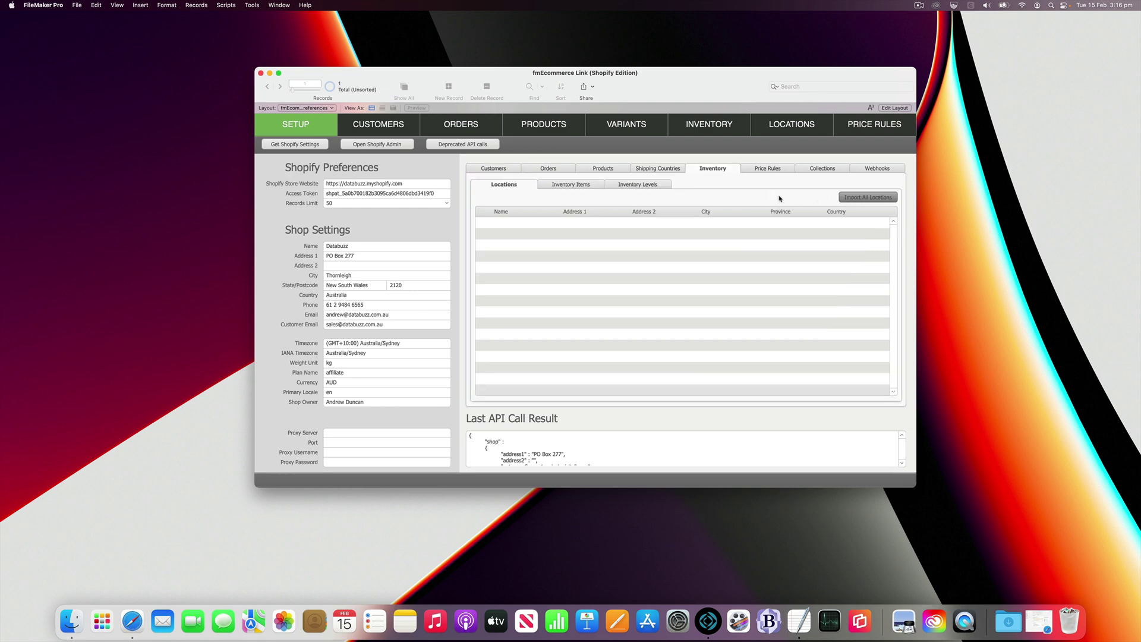
{"action": "key", "text": "Return"}
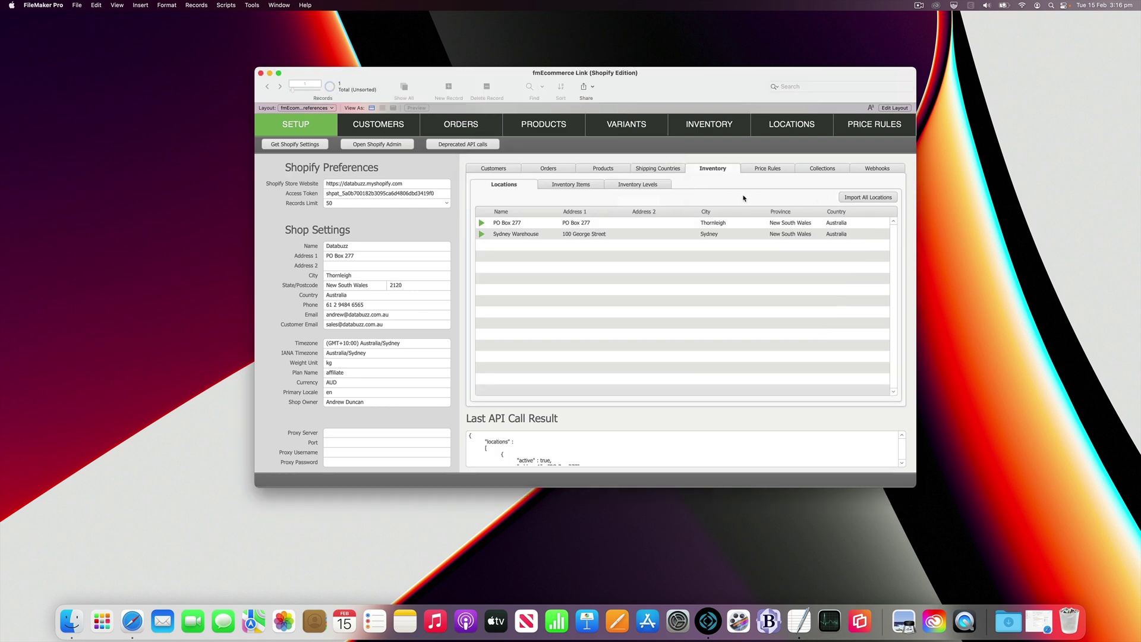